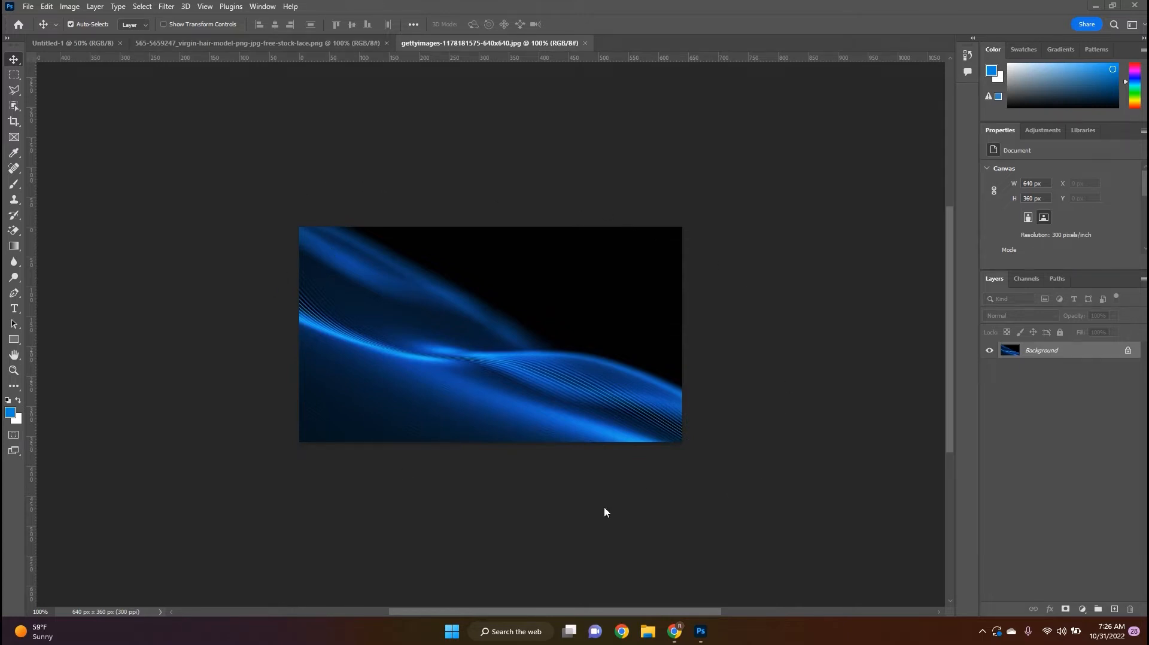
- Copy the woman's photo into the blue wave background document and convert its new layer to a smart object
{"action": "left_click", "coordinate": [305, 44]}
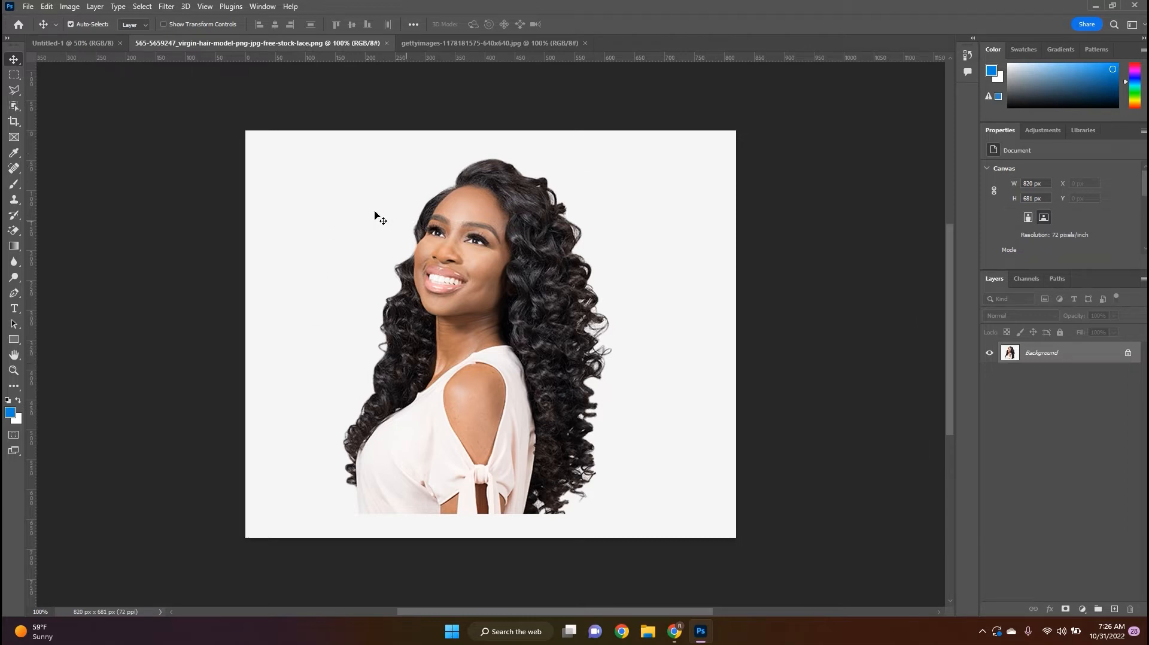
{"action": "left_click", "coordinate": [13, 91]}
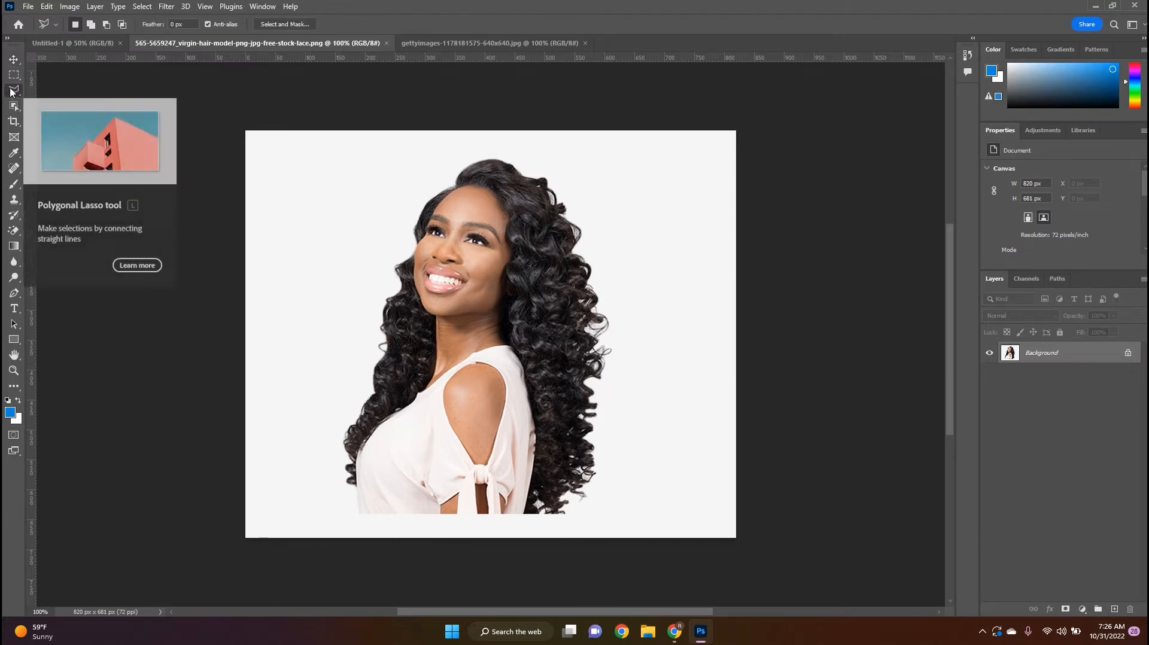
{"action": "key", "text": "v"}
{"action": "left_click_drag", "start_coordinate": [476, 272], "coordinate": [473, 337]}
{"action": "right_click", "coordinate": [1052, 351]}
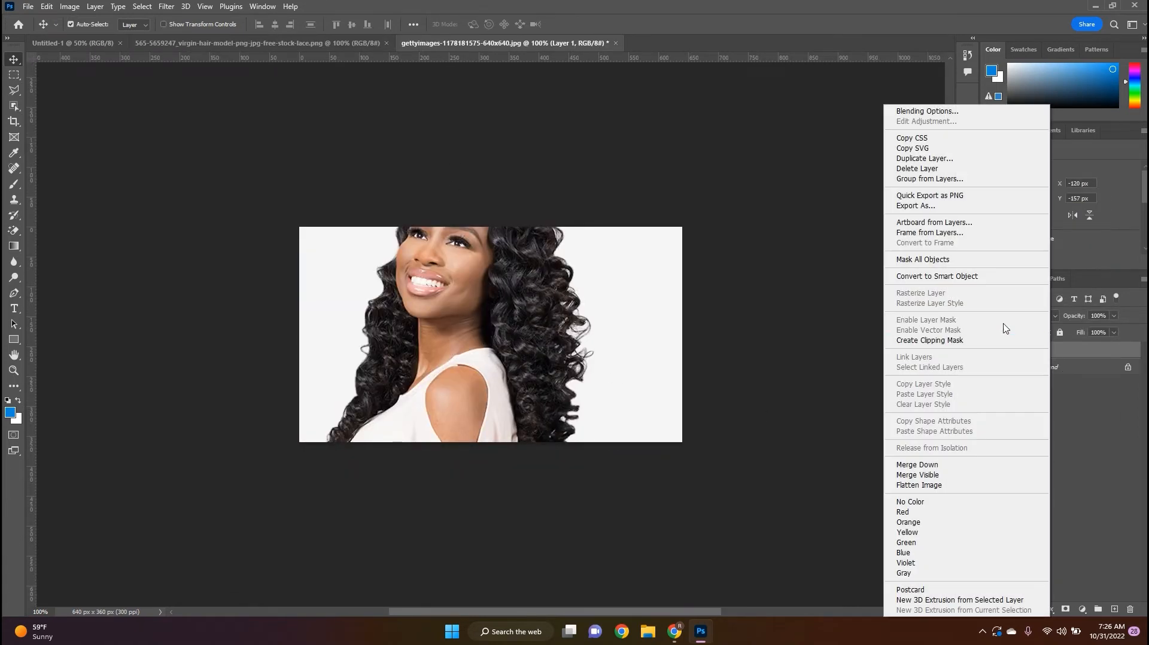
{"action": "left_click", "coordinate": [962, 277]}
- Scale the woman's smart object down to about 46% and place it over the right half of the background
{"action": "key", "text": "ctrl+t"}
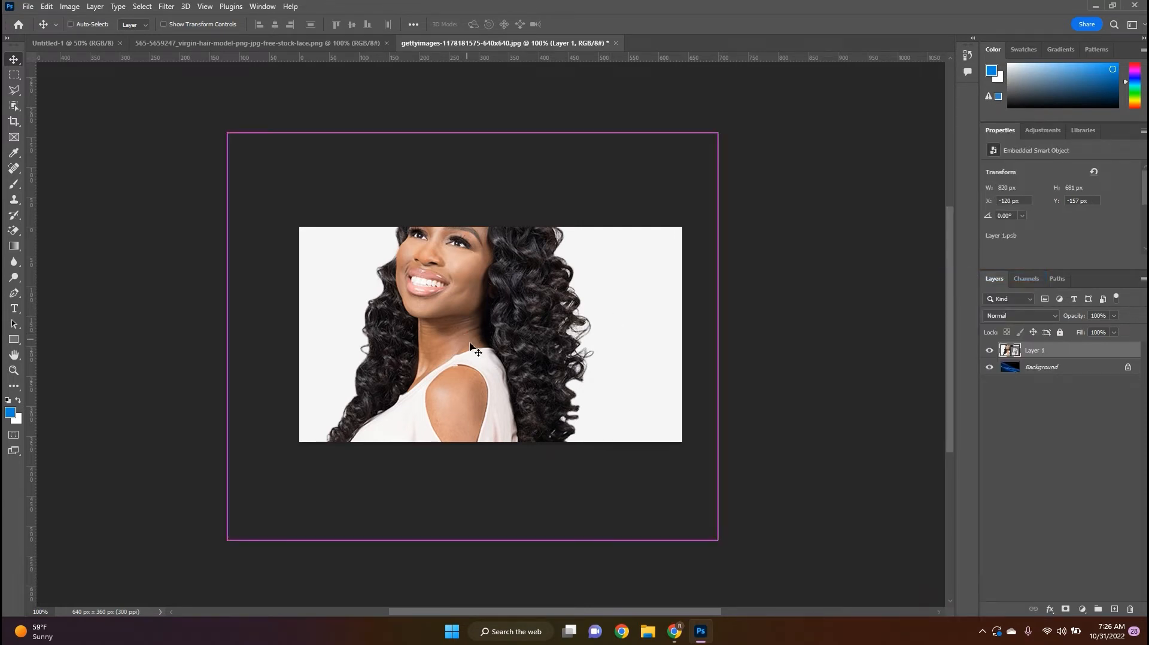
{"action": "scroll", "coordinate": [473, 350], "scroll_direction": "down", "scroll_amount": 3}
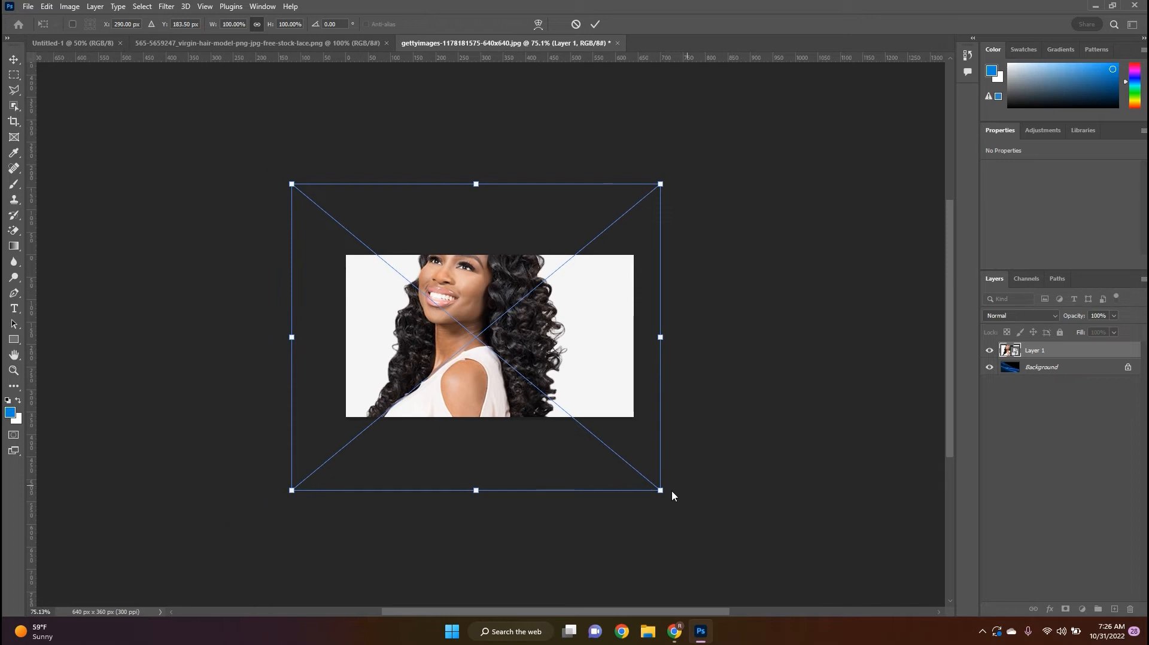
{"action": "left_click_drag", "start_coordinate": [662, 490], "coordinate": [464, 325]}
{"action": "left_click_drag", "start_coordinate": [414, 288], "coordinate": [573, 368]}
{"action": "scroll", "coordinate": [565, 353], "scroll_direction": "up", "scroll_amount": 4}
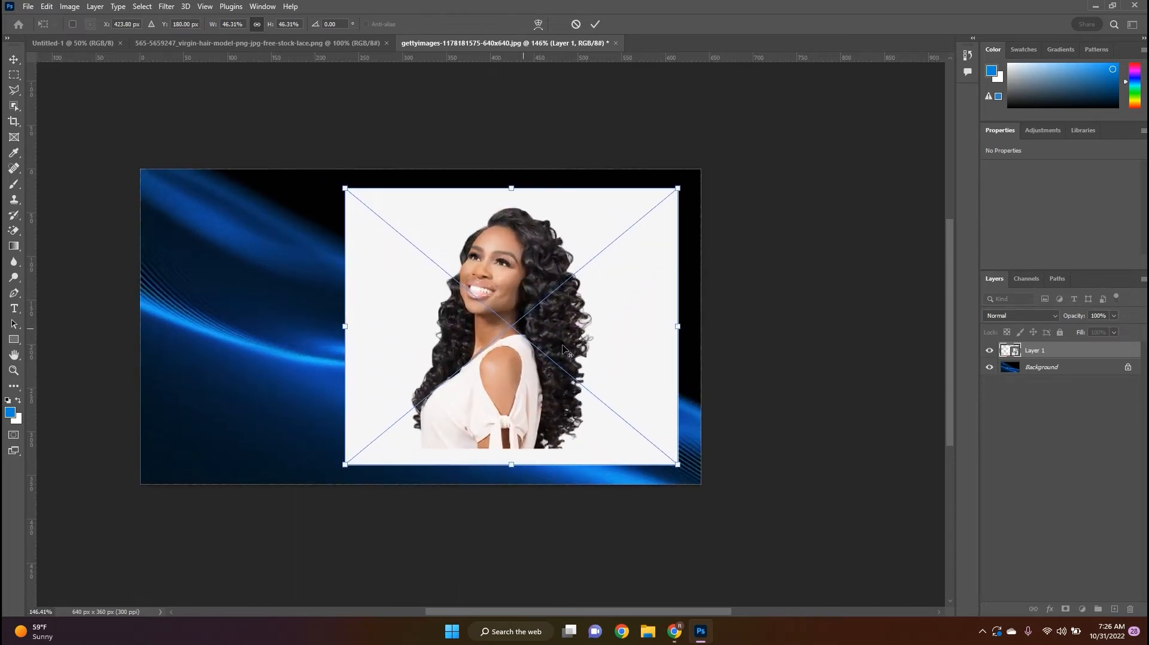
{"action": "scroll", "coordinate": [562, 342], "scroll_direction": "up", "scroll_amount": 1}
{"action": "left_click", "coordinate": [600, 27]}
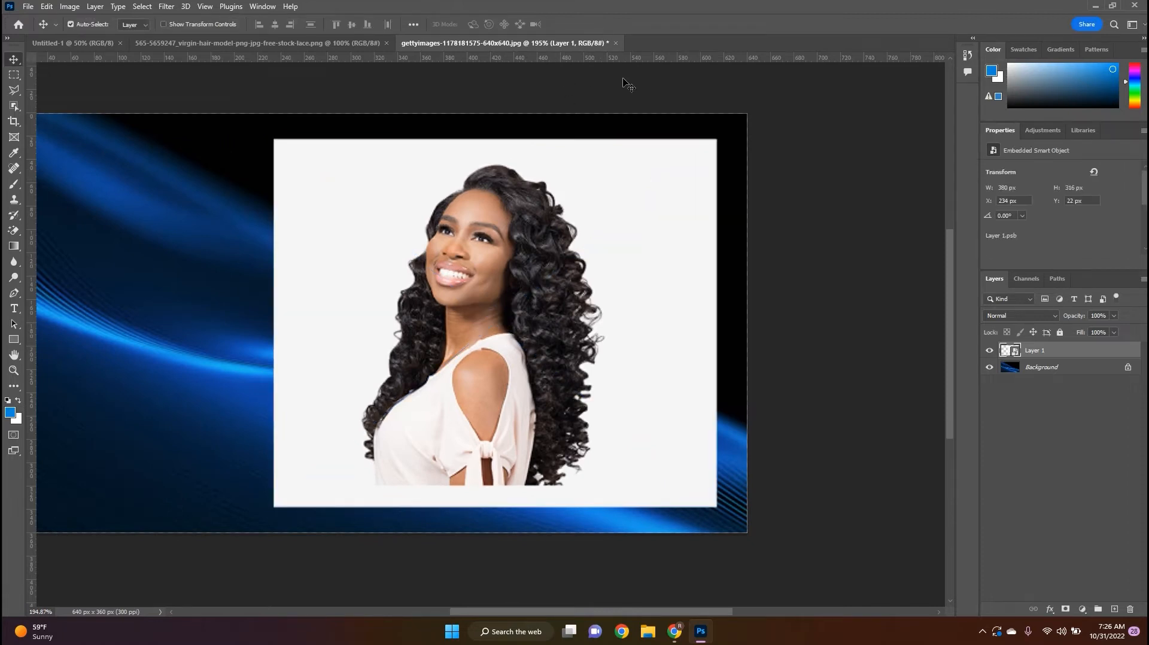
- Start Select and Mask on Layer 1 and select the woman automatically with Select Subject
{"action": "left_click", "coordinate": [15, 92]}
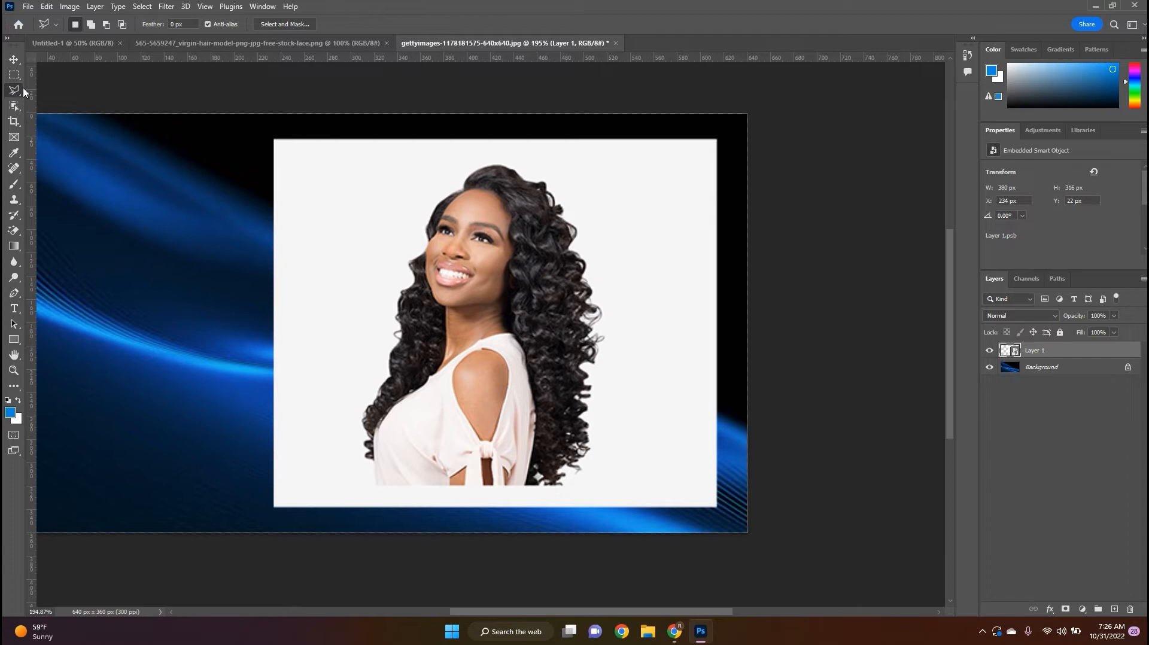
{"action": "left_click", "coordinate": [280, 25]}
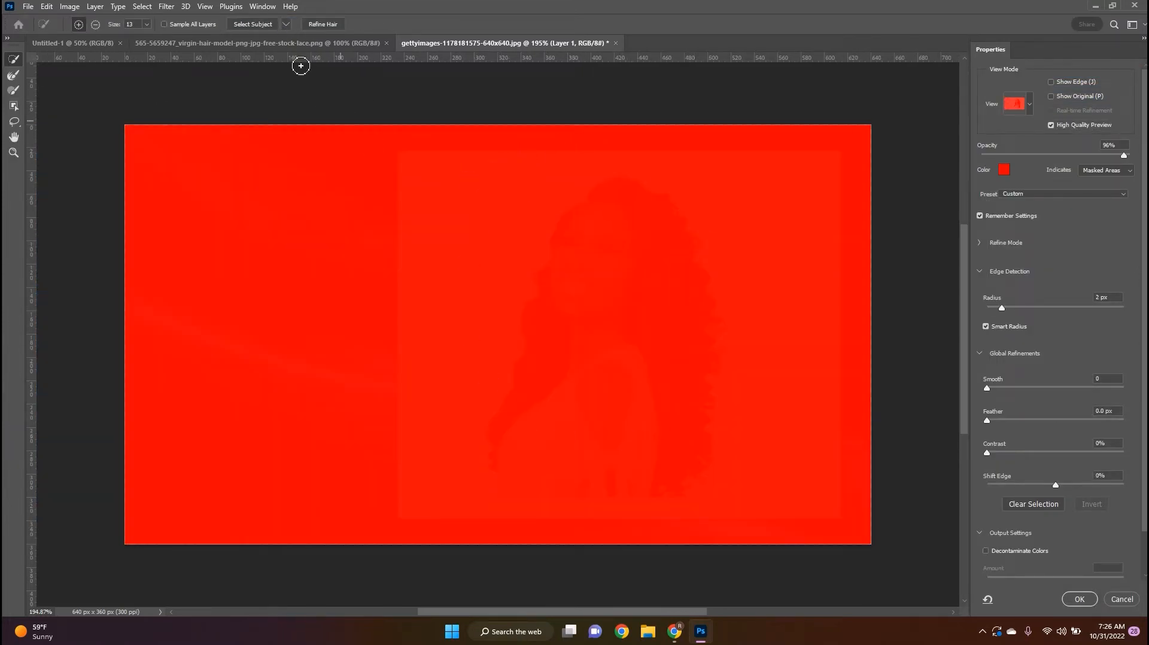
{"action": "left_click", "coordinate": [258, 27]}
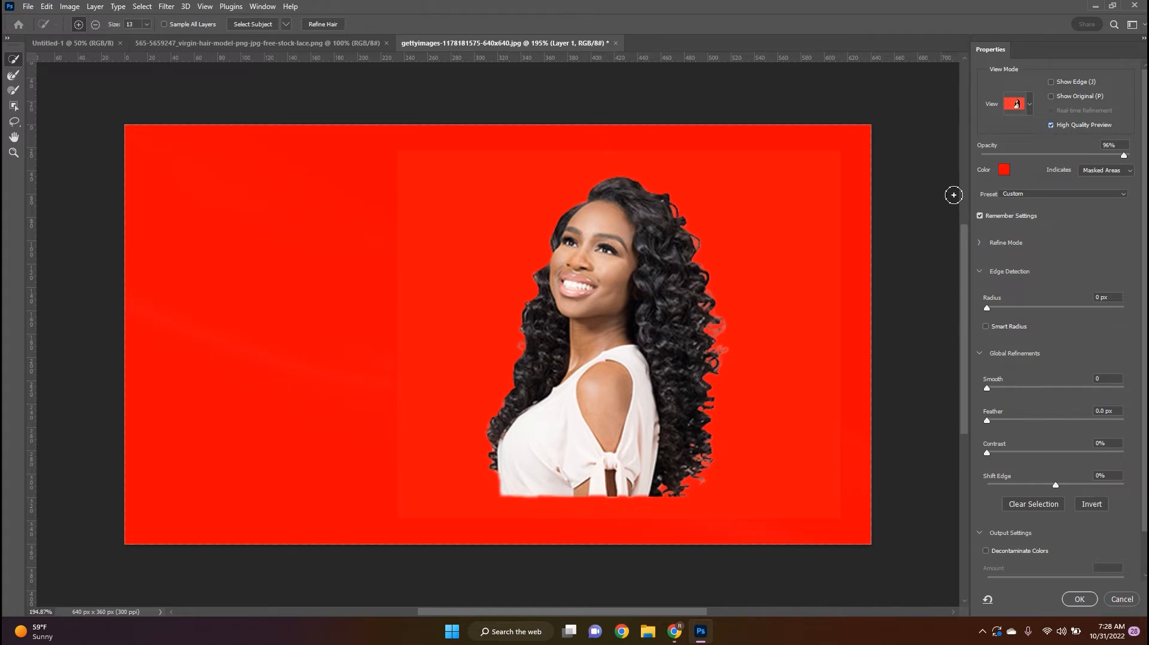
- Set the edge detection radius to 2 px and output the selection as a new layer with layer mask
{"action": "left_click_drag", "start_coordinate": [986, 309], "coordinate": [999, 310]}
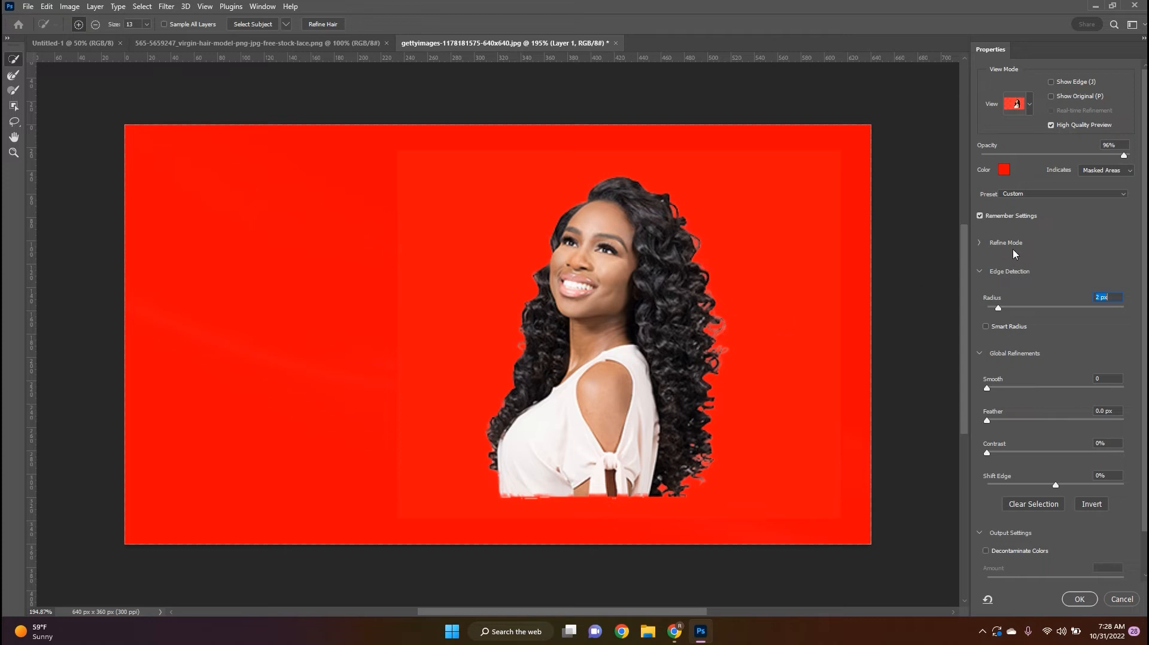
{"action": "left_click_drag", "start_coordinate": [1000, 311], "coordinate": [1004, 312]}
{"action": "scroll", "coordinate": [1053, 311], "scroll_direction": "down", "scroll_amount": 2}
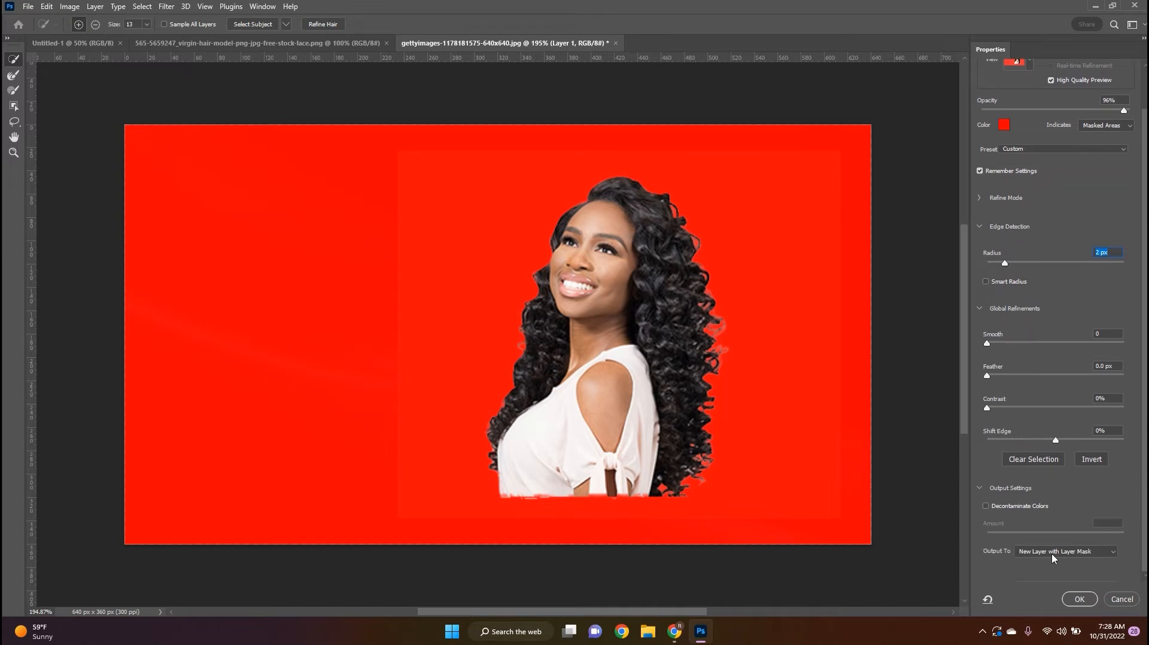
{"action": "left_click", "coordinate": [1053, 554]}
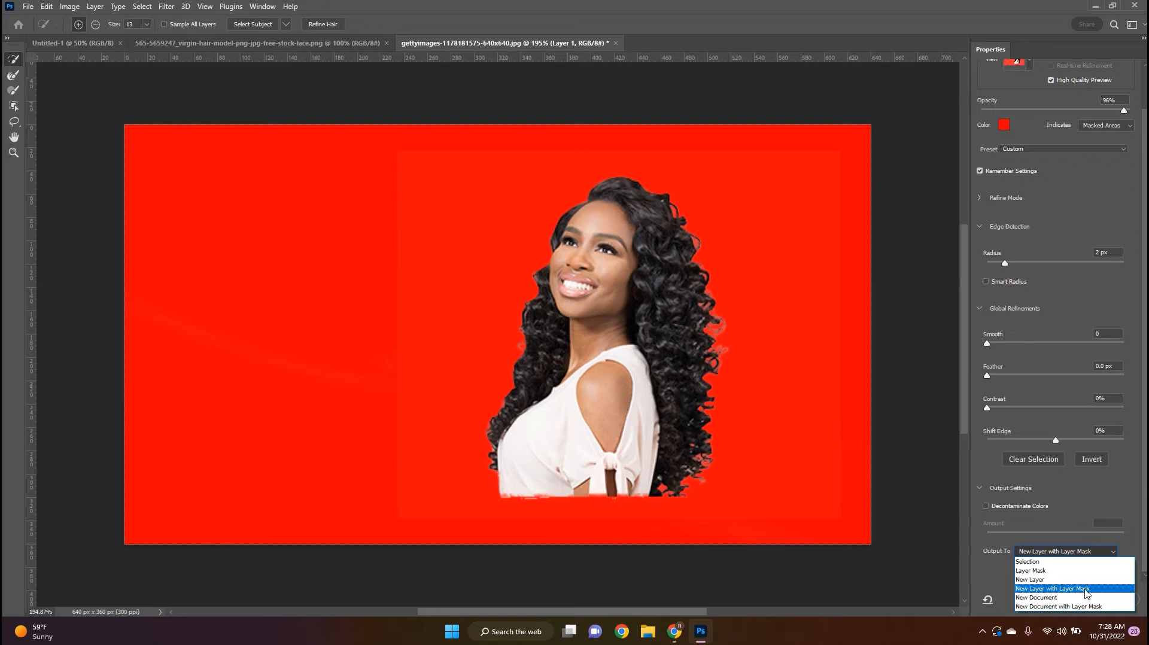
{"action": "left_click", "coordinate": [1086, 591]}
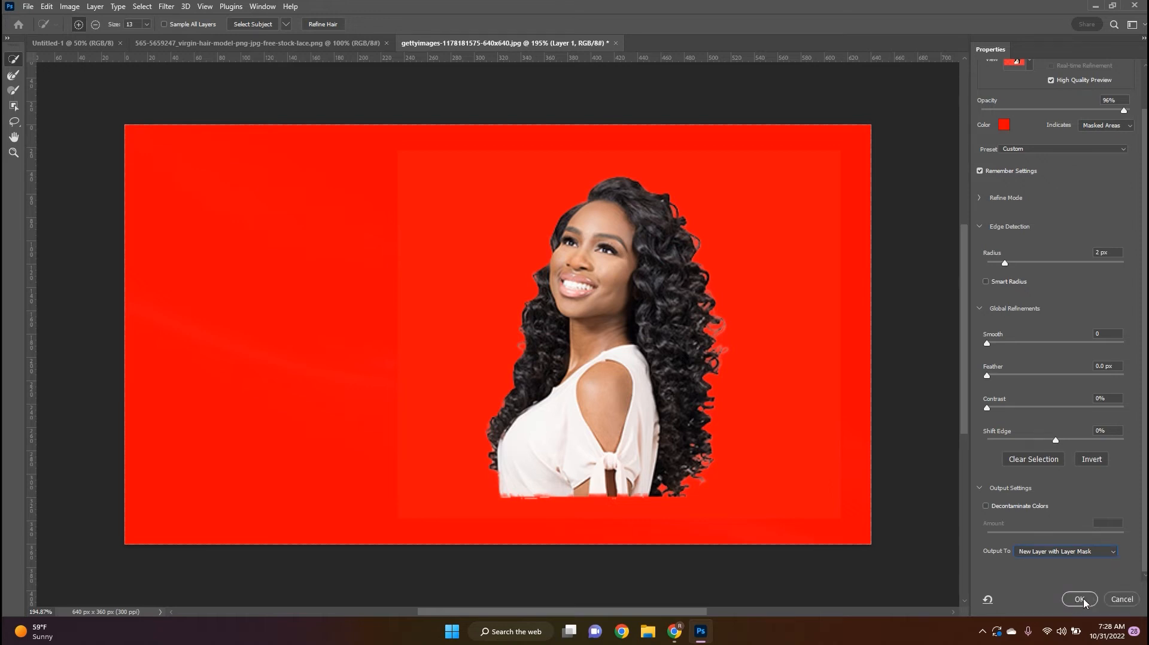
{"action": "left_click", "coordinate": [1080, 598]}
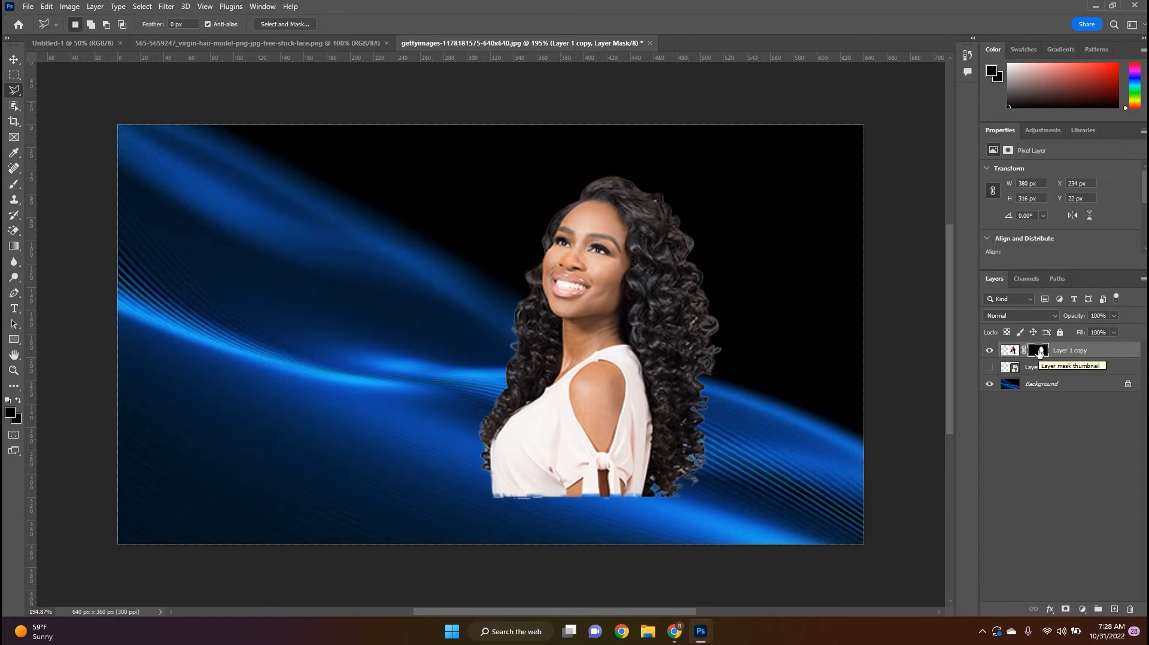
- Reopen the layer mask of Layer 1 copy in Select and Mask, enable Decontaminate Colors and output to a new masked layer
{"action": "right_click", "coordinate": [1039, 351]}
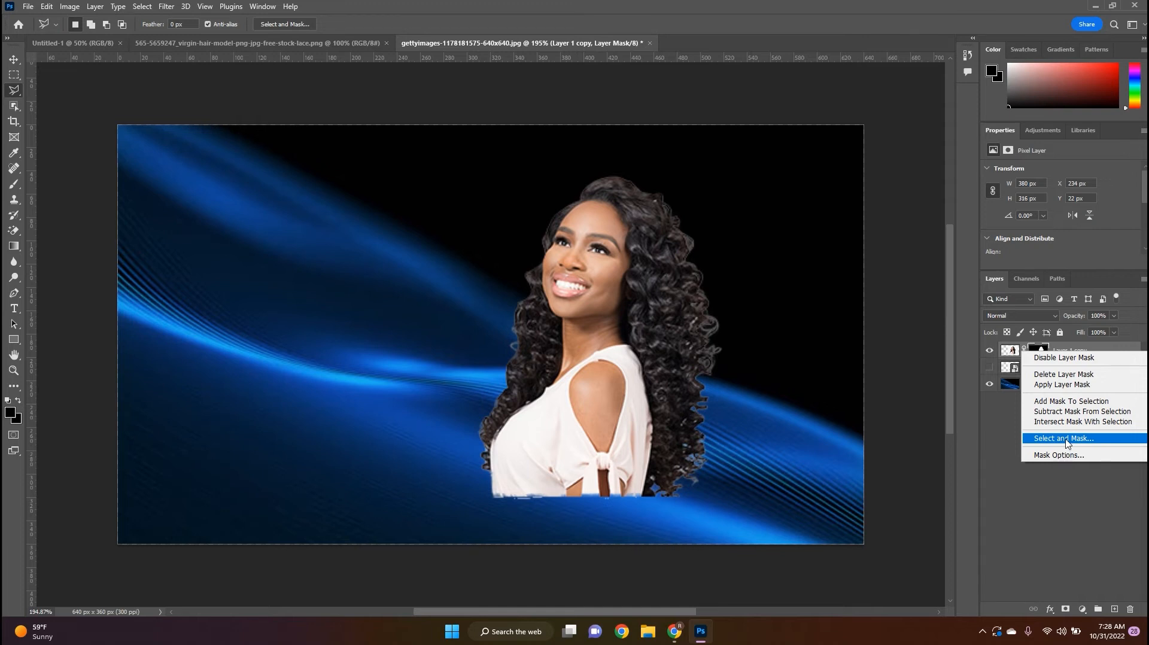
{"action": "left_click", "coordinate": [1065, 440]}
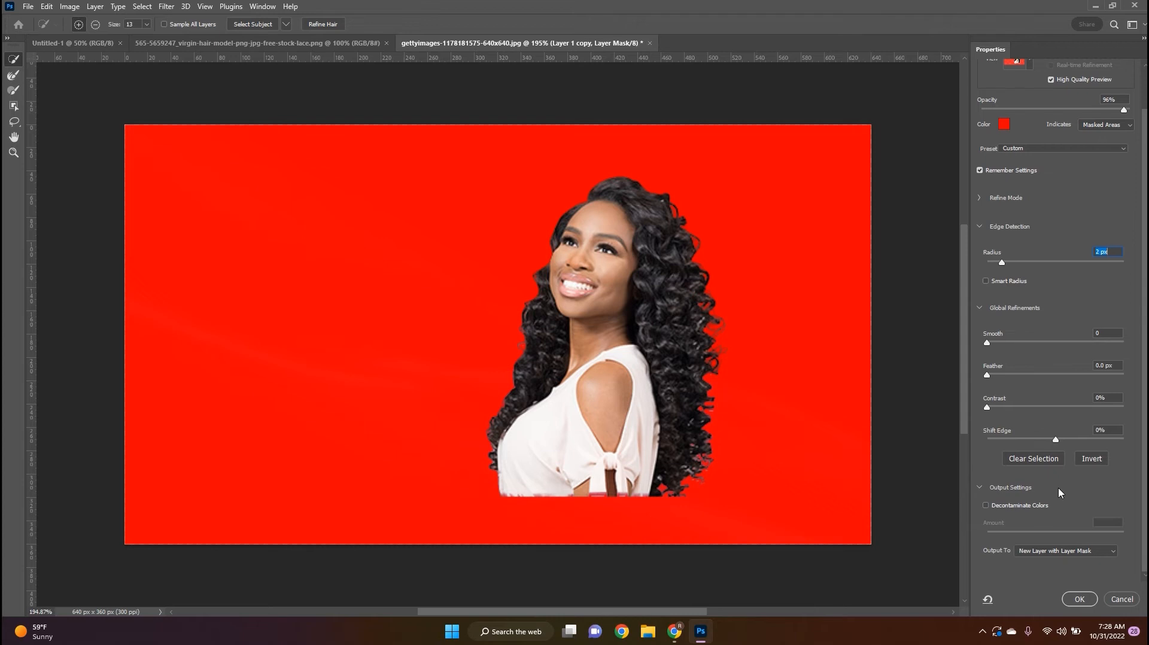
{"action": "left_click", "coordinate": [986, 506]}
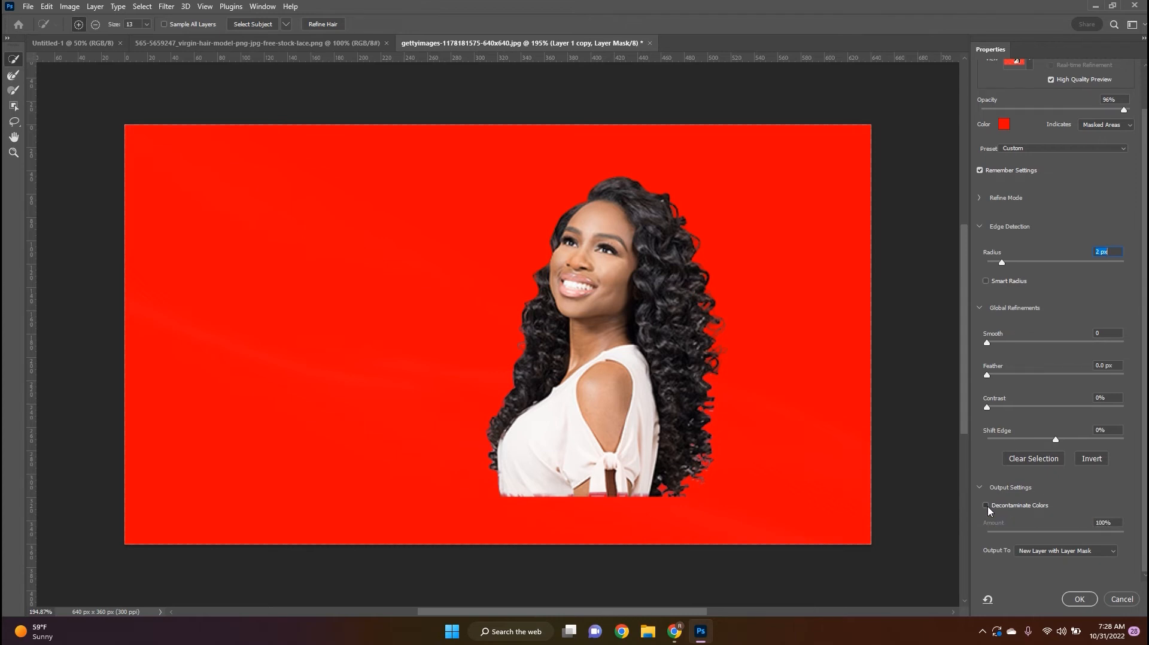
{"action": "left_click", "coordinate": [1080, 599]}
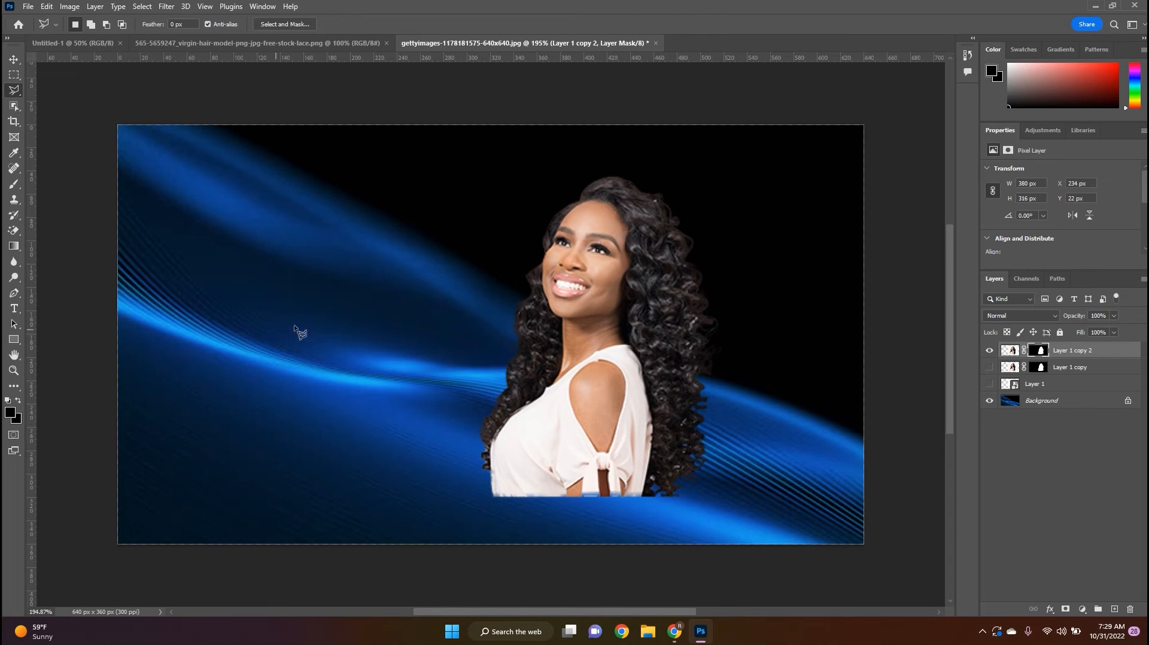
- Choose the Brush tool with a Soft Round tip and set its flow to 8%
{"action": "key", "text": "b"}
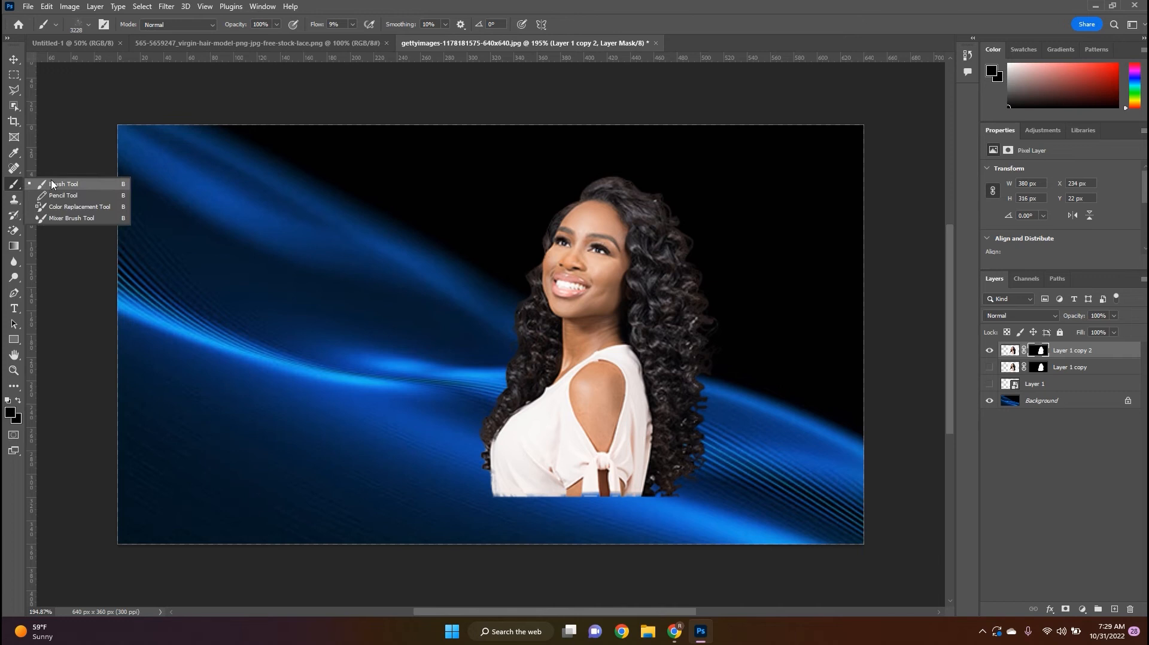
{"action": "left_click", "coordinate": [56, 27]}
{"action": "left_click", "coordinate": [56, 27]}
{"action": "left_click", "coordinate": [56, 28]}
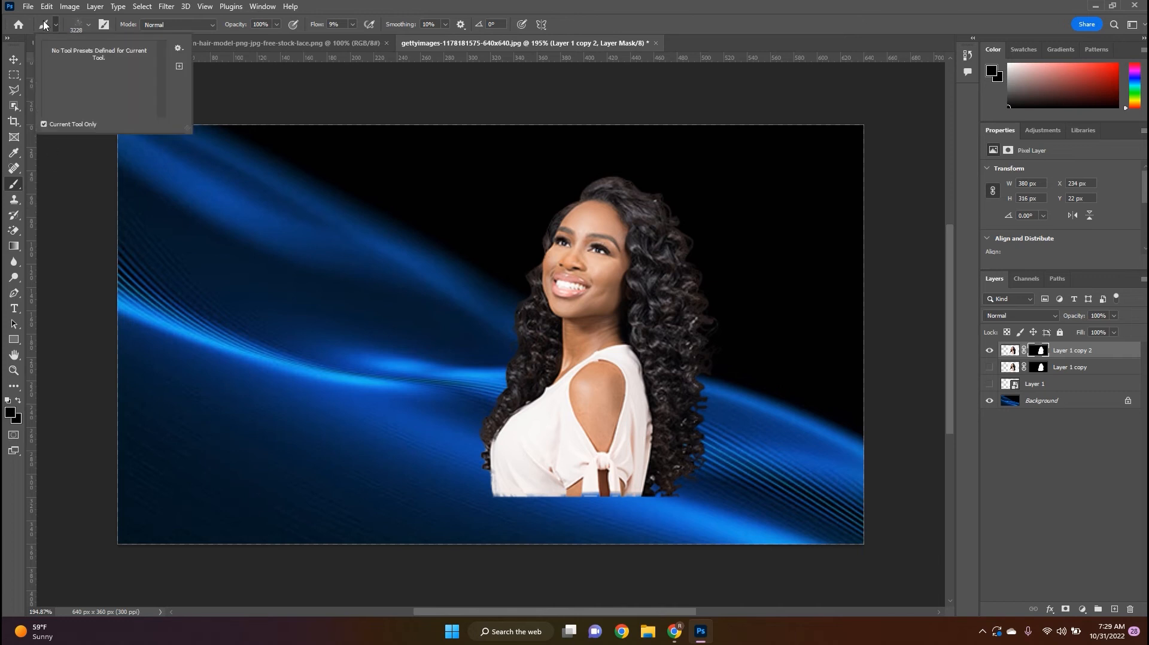
{"action": "left_click", "coordinate": [89, 24]}
{"action": "left_click", "coordinate": [84, 180]}
{"action": "left_click_drag", "start_coordinate": [352, 25], "coordinate": [354, 41]}
{"action": "double_click", "coordinate": [335, 24]}
{"action": "type", "text": "8"}
{"action": "key", "text": "Return"}
- Enlarge the brush tip to 5000 px
{"action": "key", "text": "bracketright"}
{"action": "key", "text": "bracketright"}
{"action": "key", "text": "bracketright"}
{"action": "key", "text": "bracketright"}
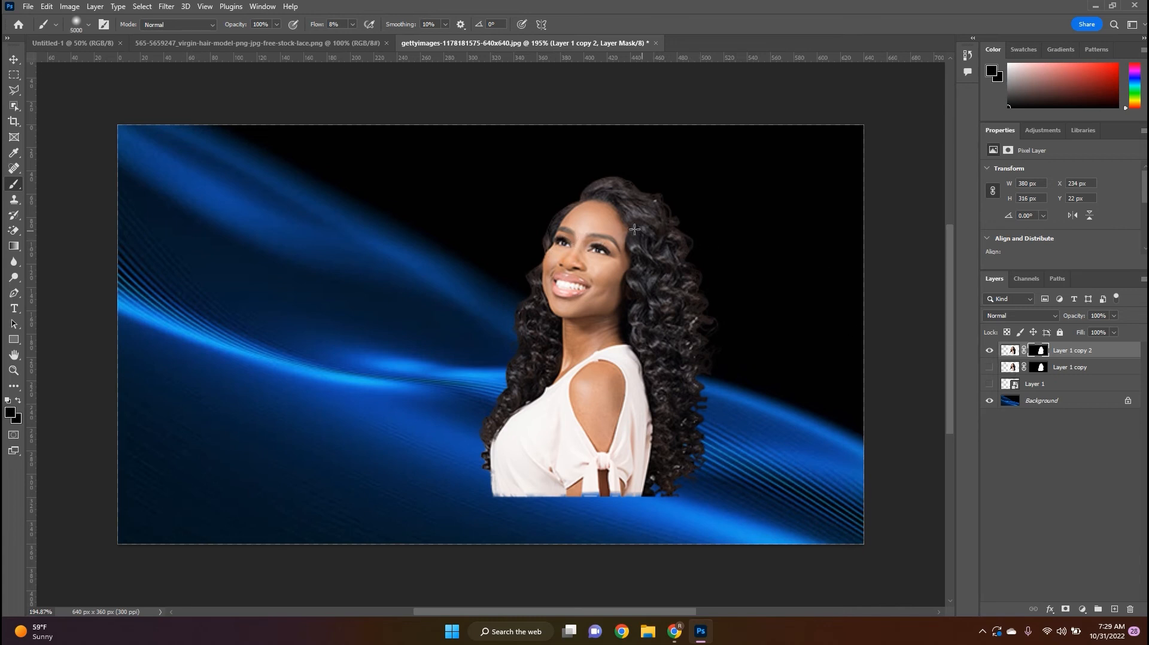
- Target the image instead of the mask on Layer 1 copy 2 and reduce the brush size to 47 px
{"action": "key", "text": "ctrl+2"}
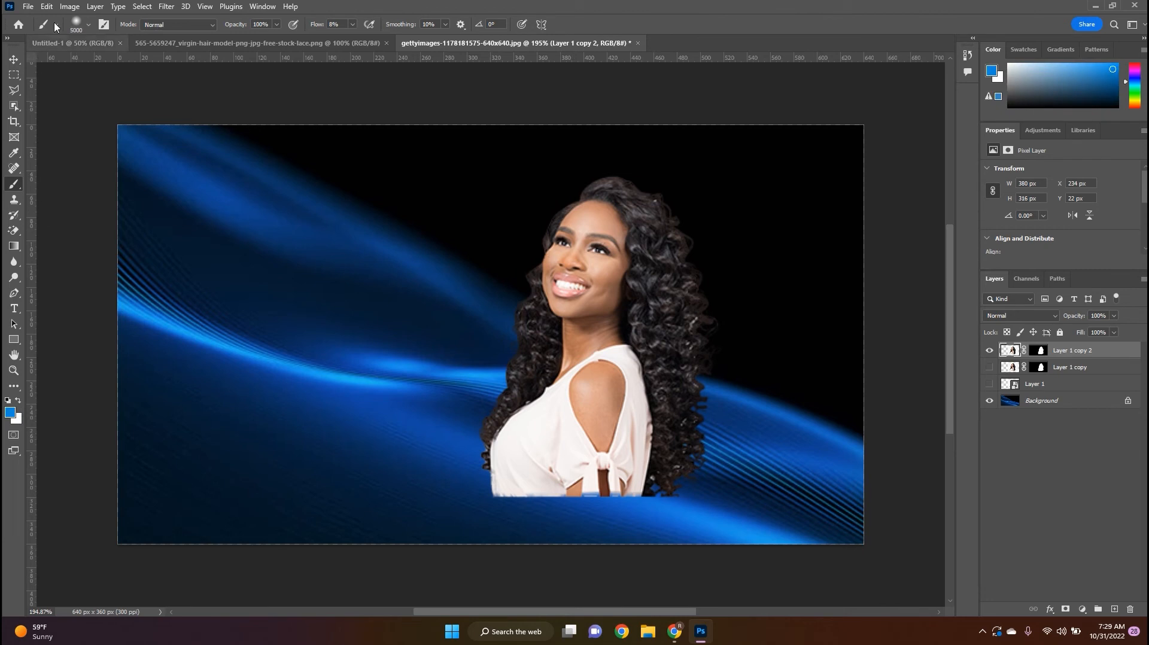
{"action": "left_click", "coordinate": [88, 24]}
{"action": "left_click_drag", "start_coordinate": [136, 64], "coordinate": [87, 63]}
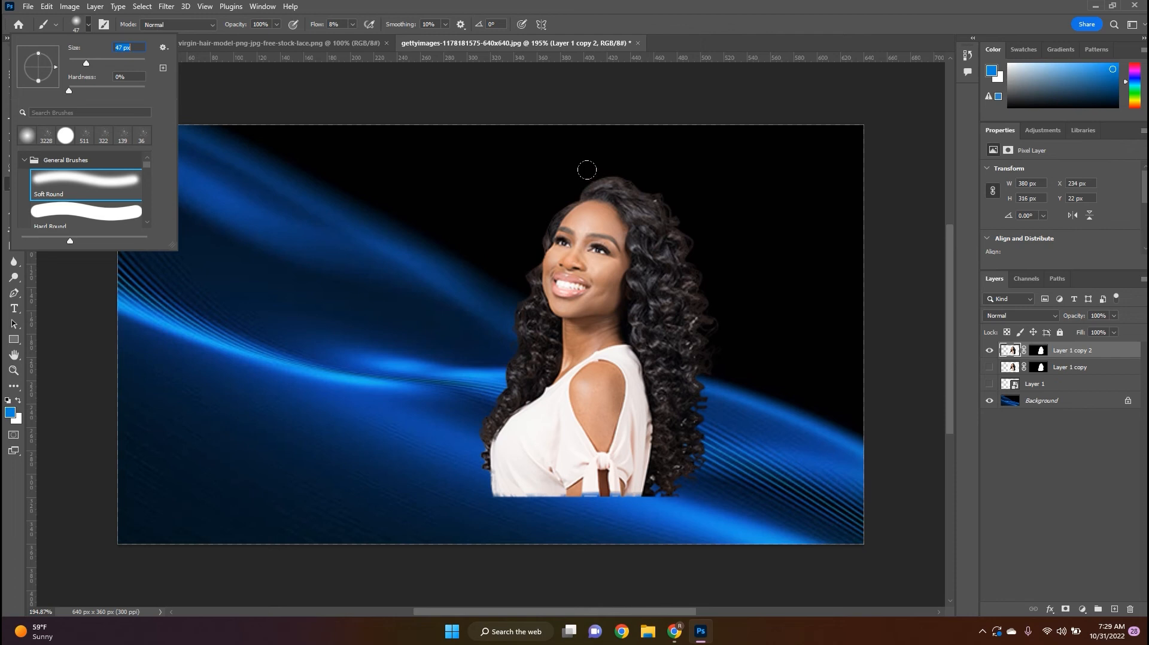
{"action": "key", "text": "BackSpace"}
{"action": "type", "text": "100"}
{"action": "key", "text": "Return"}
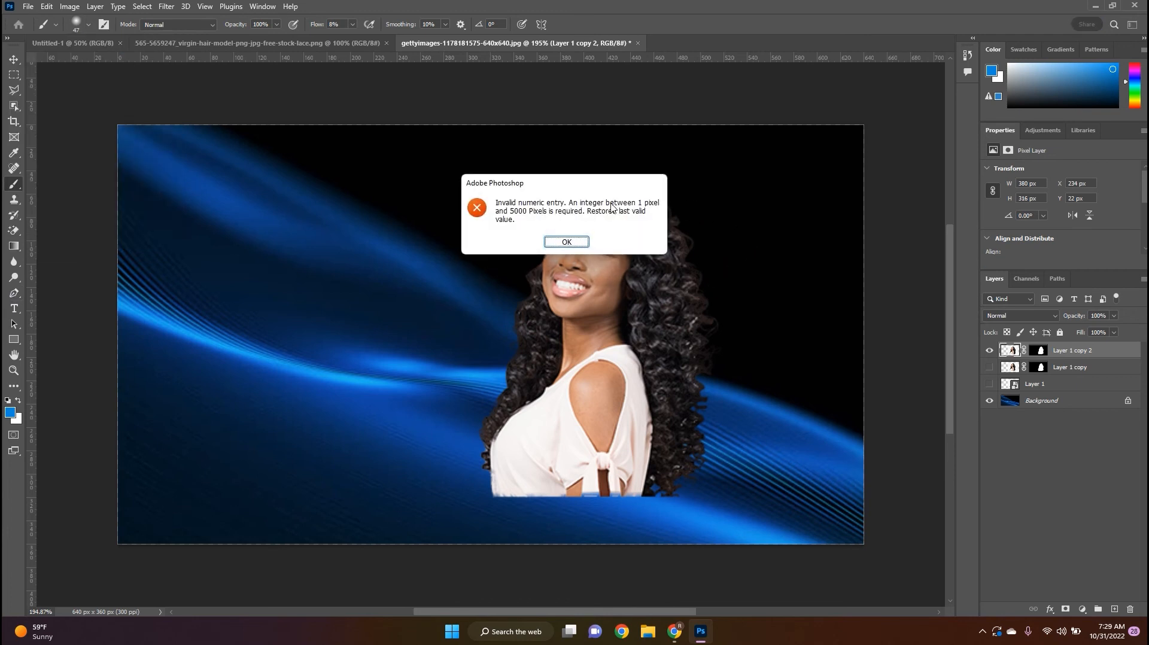
{"action": "left_click", "coordinate": [575, 242]}
- Sample the dark hair colour at the woman's crown and move the cut-out woman into the canvas's lower-right corner
{"action": "left_click", "coordinate": [620, 188], "text": "alt"}
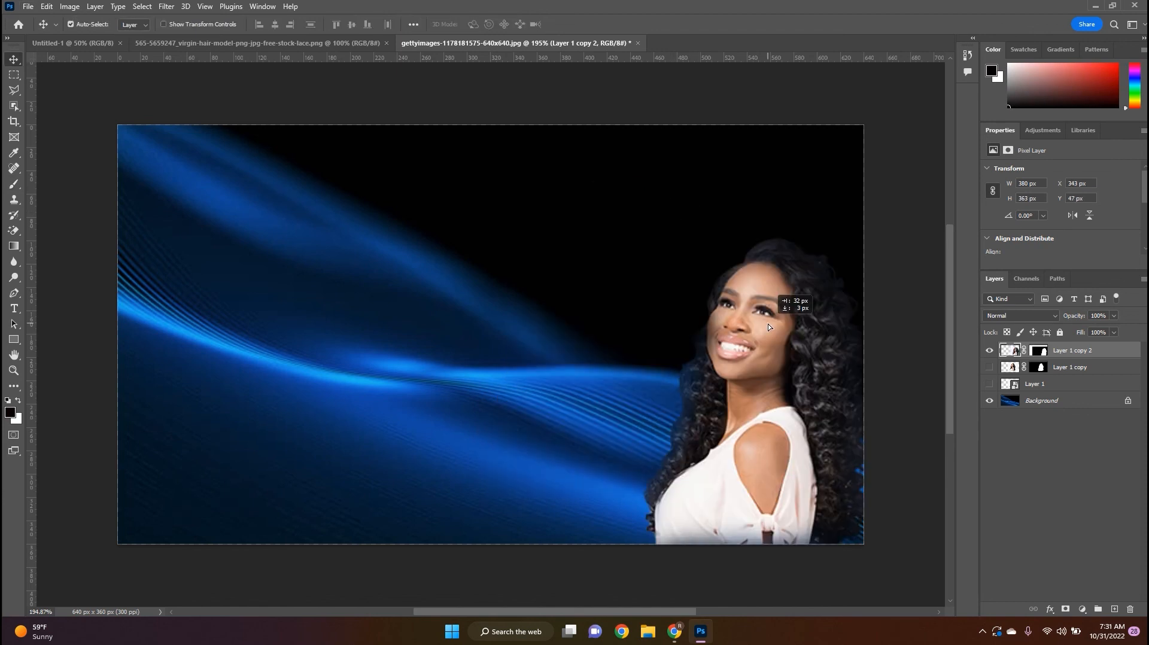
{"action": "mouse_move", "coordinate": [770, 330]}
{"action": "left_mouse_down"}
{"action": "mouse_move", "coordinate": [791, 333]}
{"action": "mouse_move", "coordinate": [767, 333]}
{"action": "left_mouse_up"}
{"action": "left_click", "coordinate": [896, 288]}
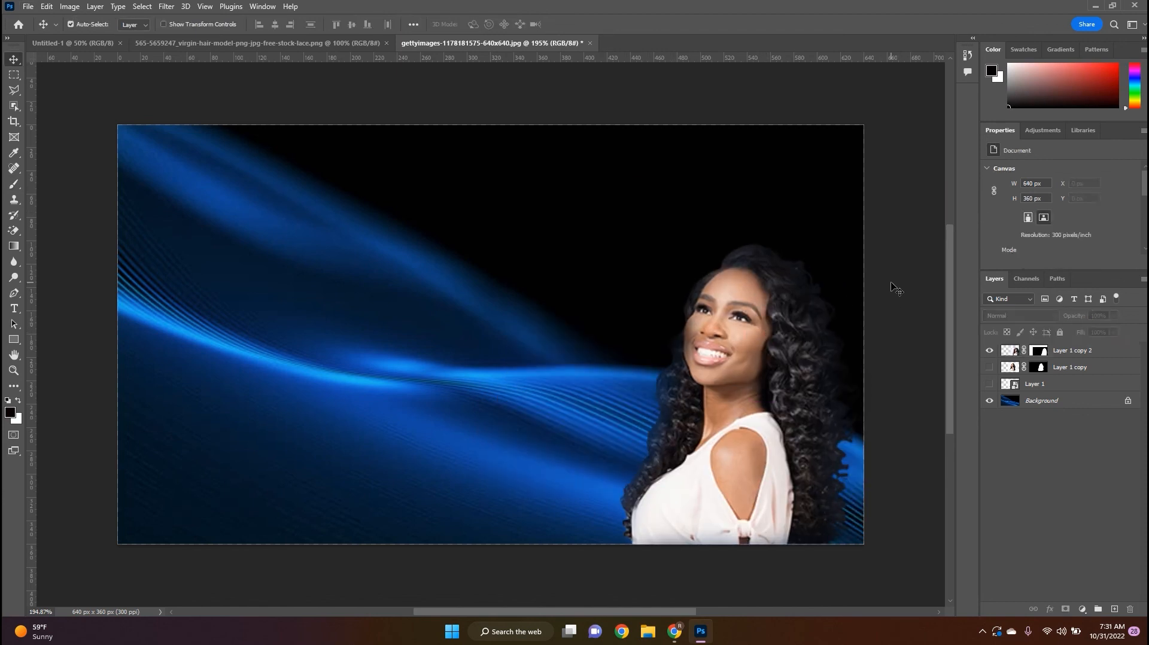